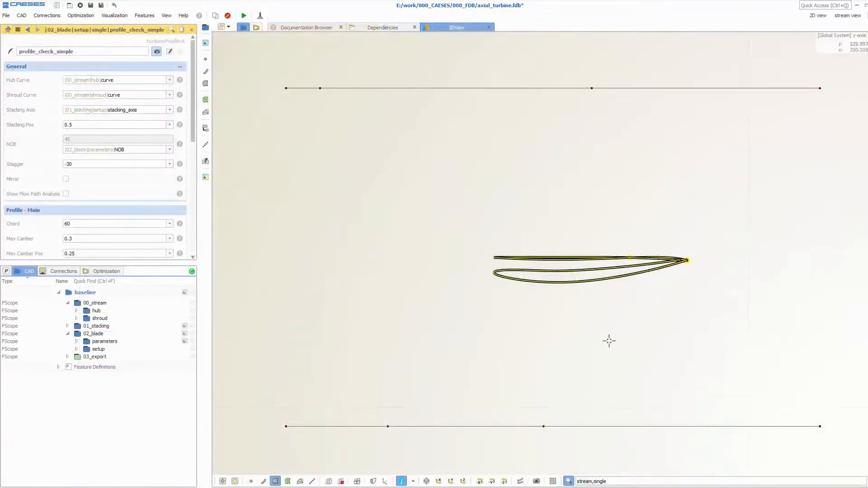
pyautogui.moveTo(609, 341); pyautogui.dragTo(444, 304)
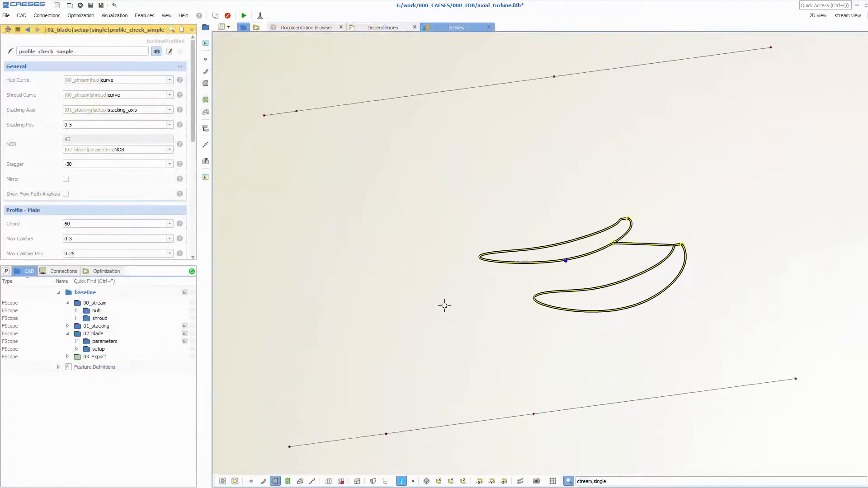
pyautogui.click(818, 15)
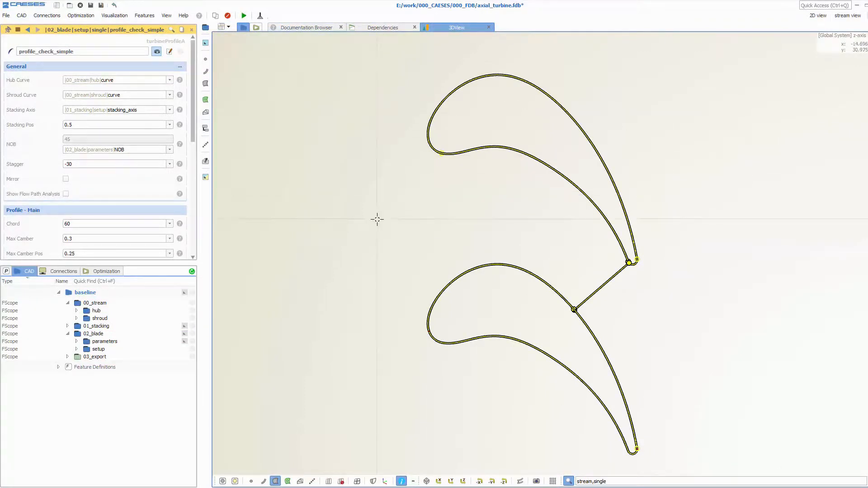
pyautogui.click(205, 43)
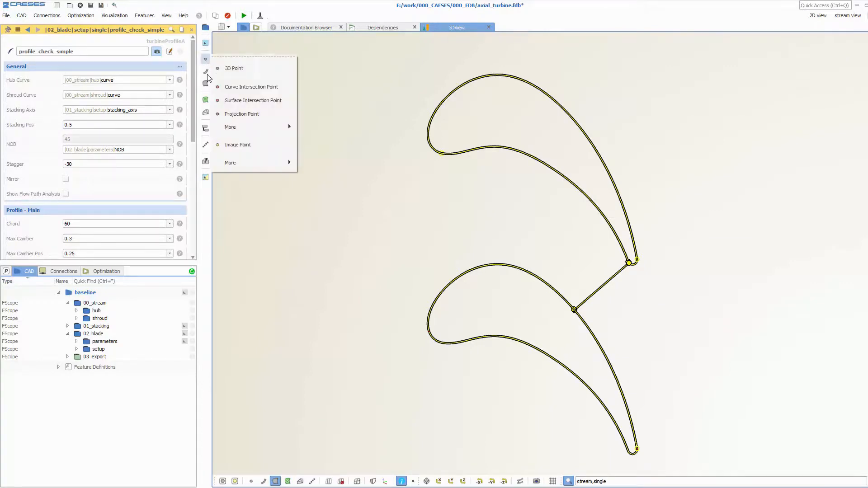
pyautogui.moveTo(208, 76)
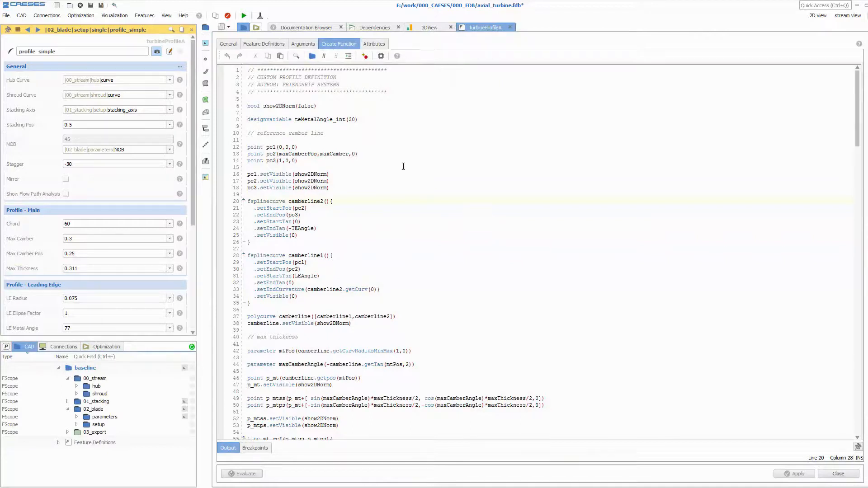
# - Examine the arguments of the turbineProfileA feature definition, covering the chord, camber, thickness, leading-edge and trailing-edge inputs
pyautogui.click(307, 45)
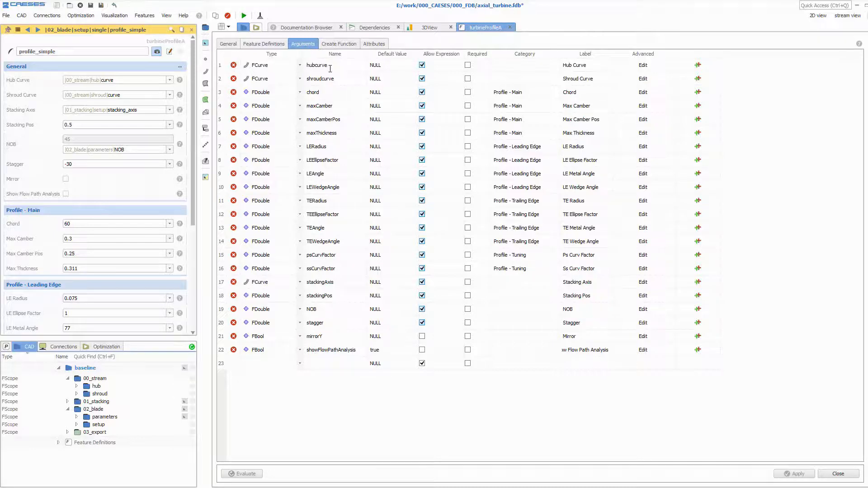
pyautogui.click(313, 92)
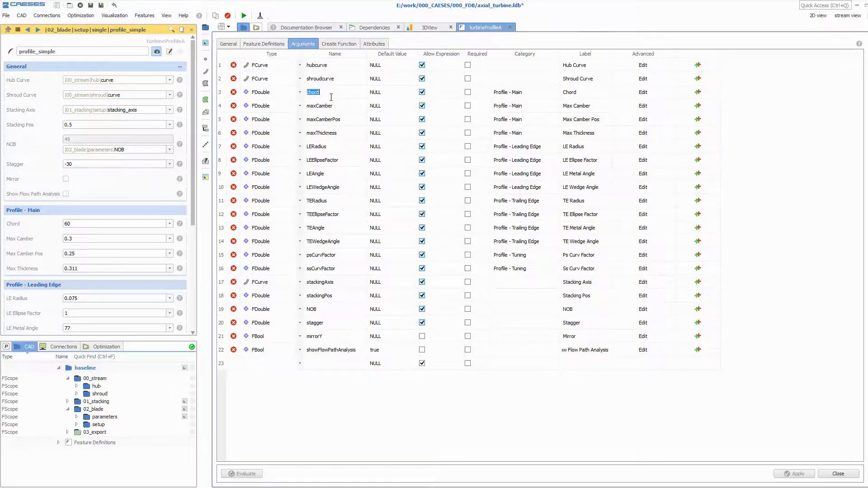
pyautogui.click(321, 106)
pyautogui.click(332, 133)
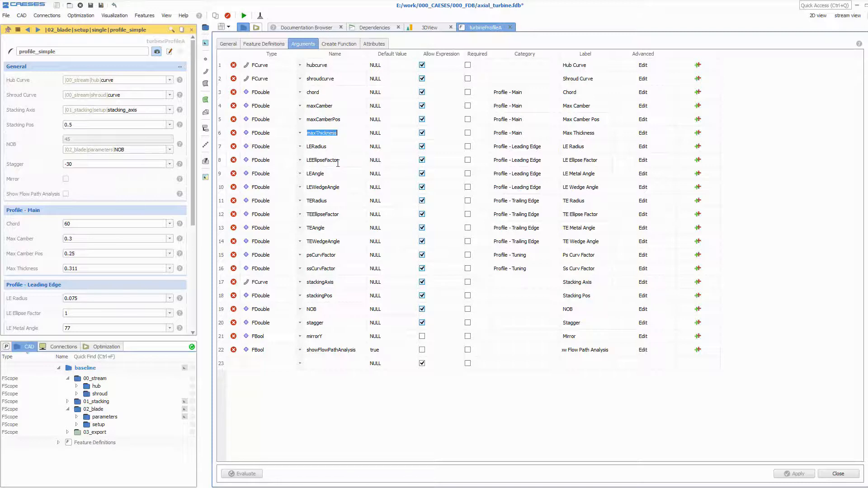
pyautogui.click(334, 150)
pyautogui.click(336, 161)
pyautogui.click(334, 201)
pyautogui.click(336, 214)
# - Read through turbineProfileA's create function code, from the reference camber line through the suction and pressure sides to the combined profile
pyautogui.click(350, 43)
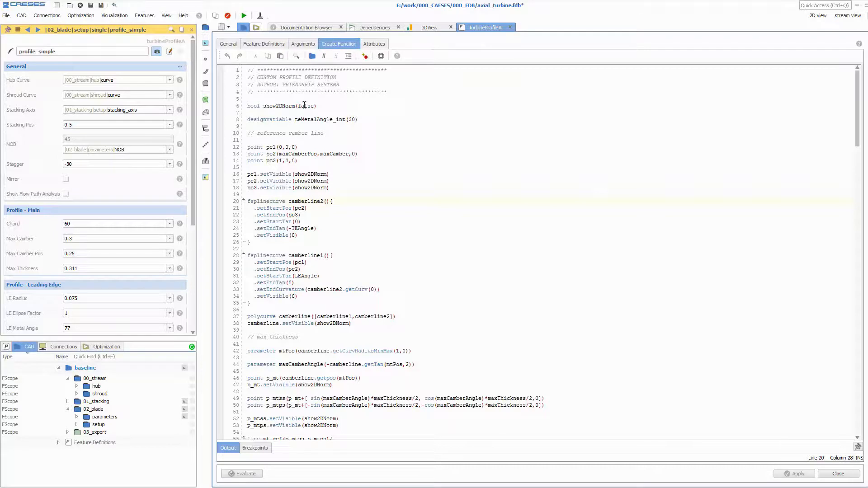
pyautogui.click(307, 150)
pyautogui.doubleClick(298, 154)
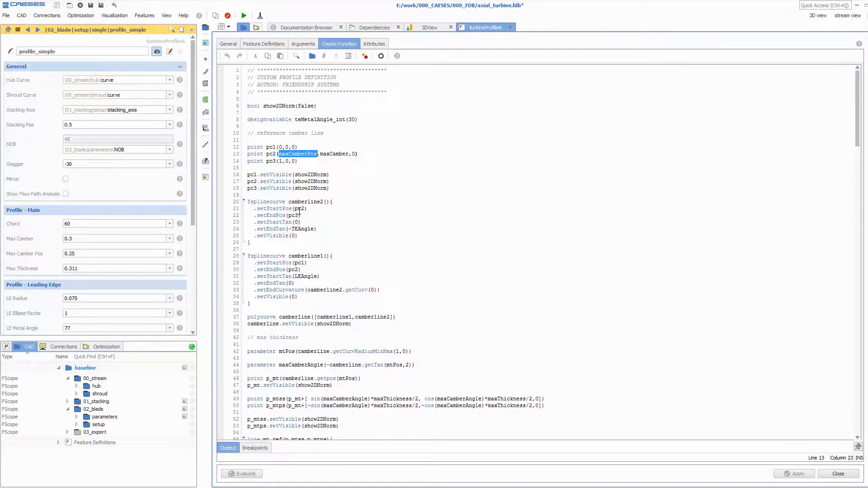
pyautogui.click(361, 218)
pyautogui.scroll(-5, 364, 253)
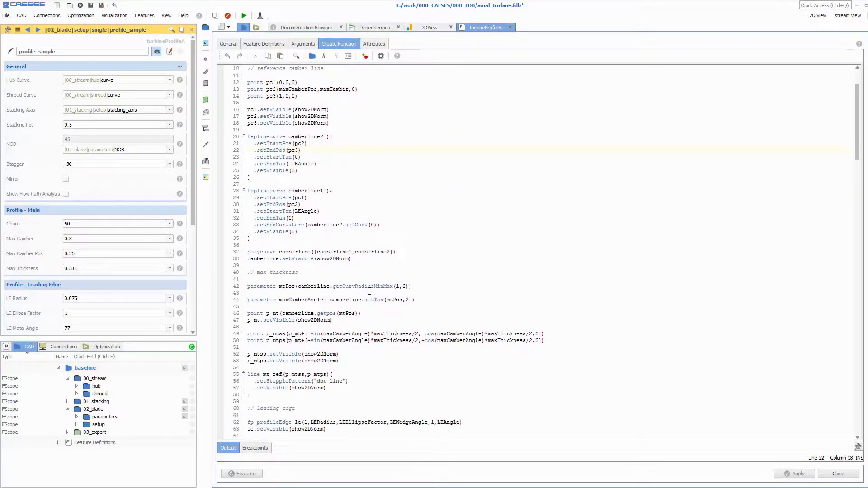
pyautogui.scroll(-2, 369, 291)
pyautogui.scroll(-3, 369, 291)
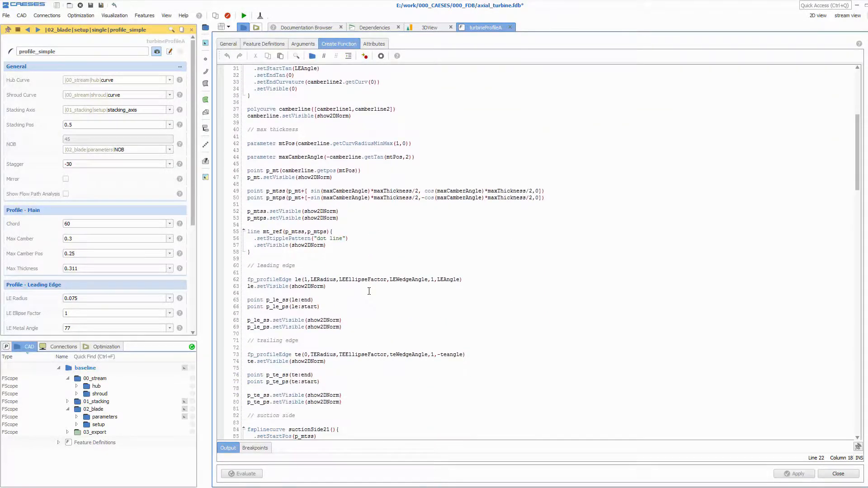
pyautogui.scroll(-9, 369, 291)
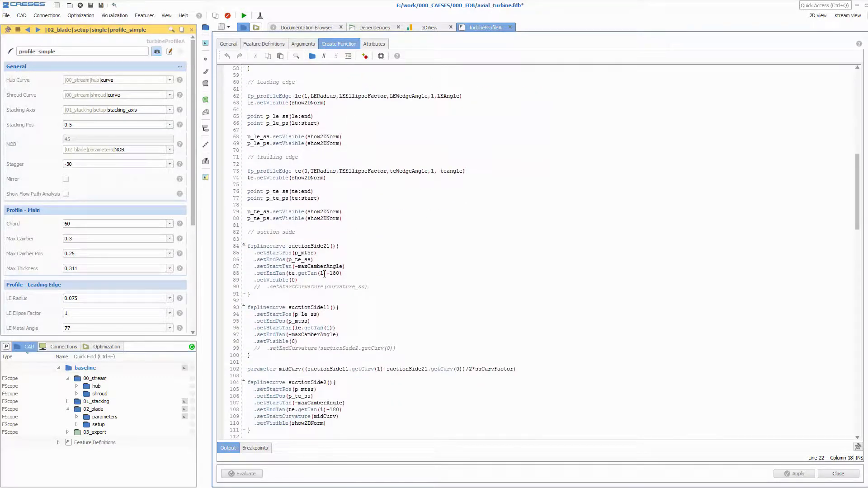
pyautogui.doubleClick(319, 273)
pyautogui.scroll(-4, 364, 295)
pyautogui.click(384, 319)
pyautogui.scroll(-18, 384, 319)
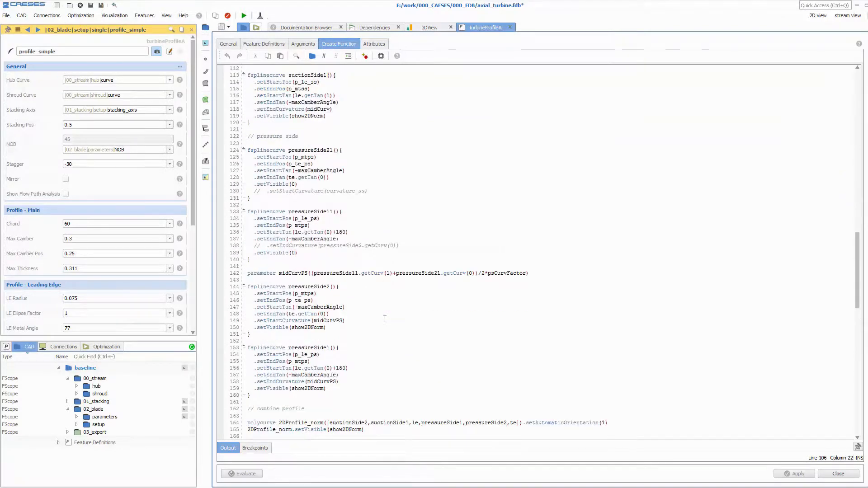
pyautogui.scroll(-7, 384, 318)
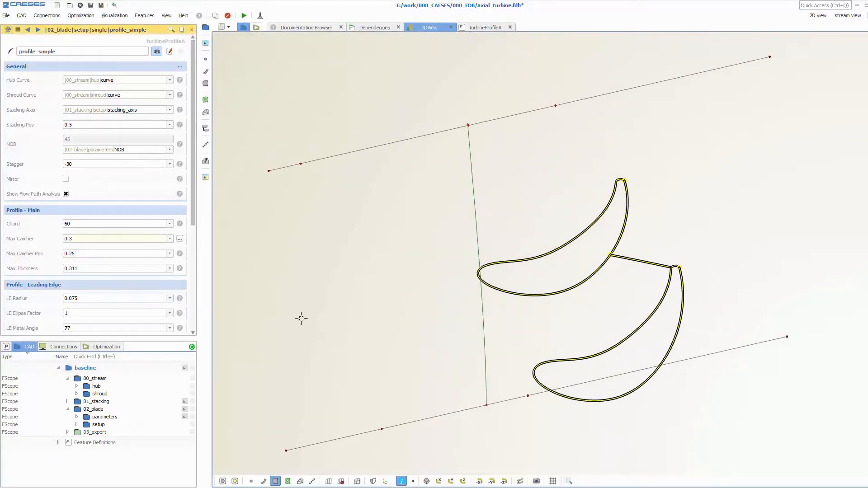
# - Set the max camber of profile_simple to 0.4 and its stagger to -40
pyautogui.click(97, 238)
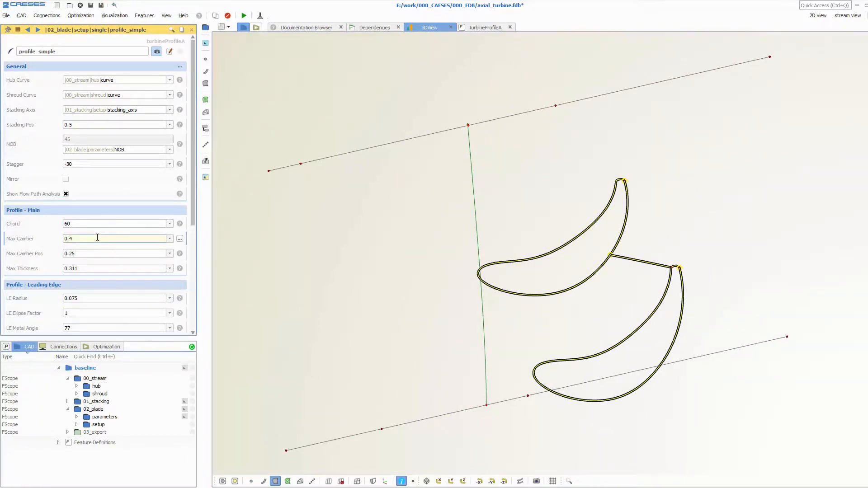
pyautogui.press('Return')
pyautogui.click(90, 165)
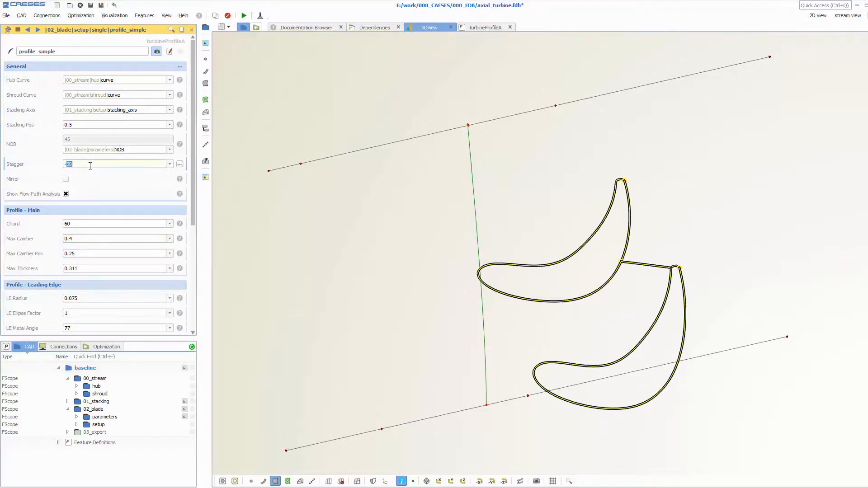
pyautogui.press('Return')
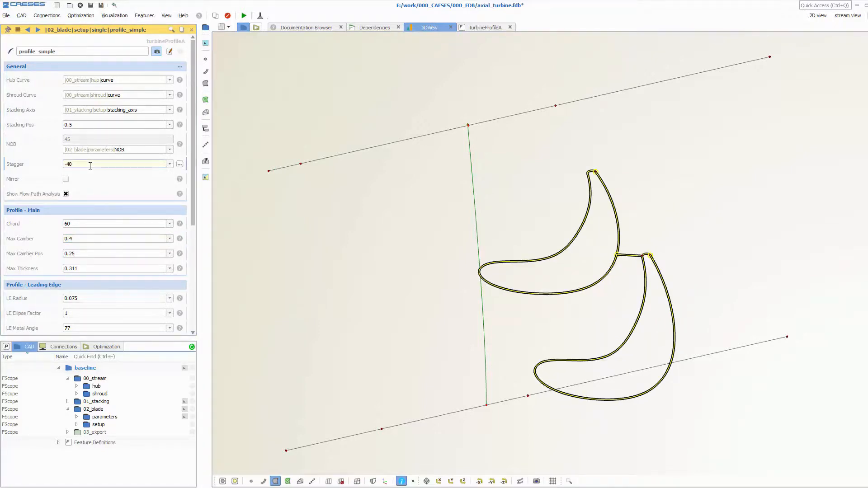
# - Set the chord of profile_simple to 70
pyautogui.doubleClick(93, 226)
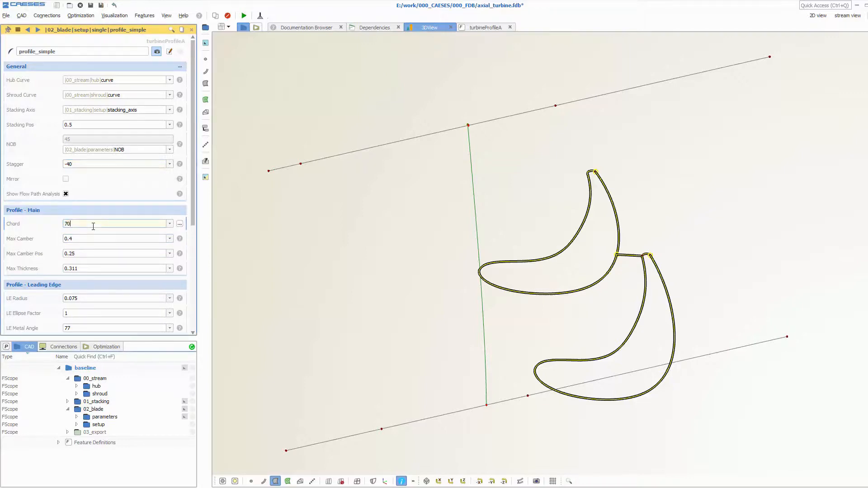
pyautogui.write('70')
pyautogui.press('Return')
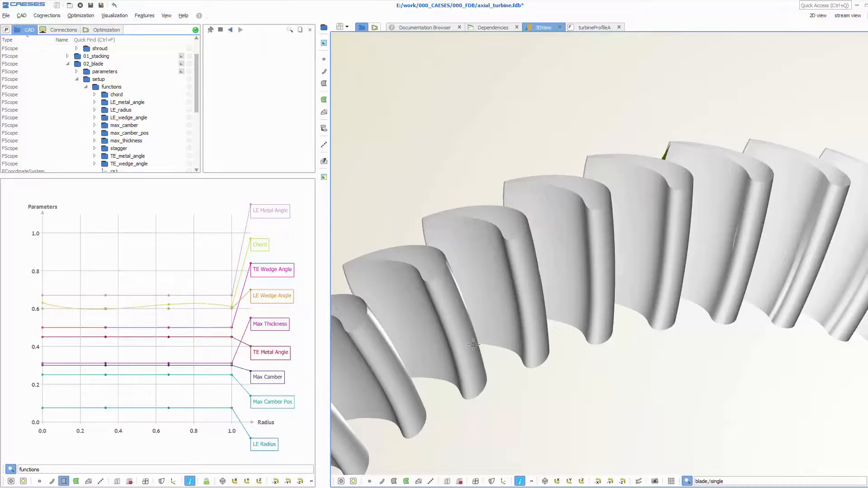
# - Move point p3 of the chord distribution up to a Y of about 0.74, then lower it again
pyautogui.moveTo(486, 306); pyautogui.dragTo(576, 282, button='right')
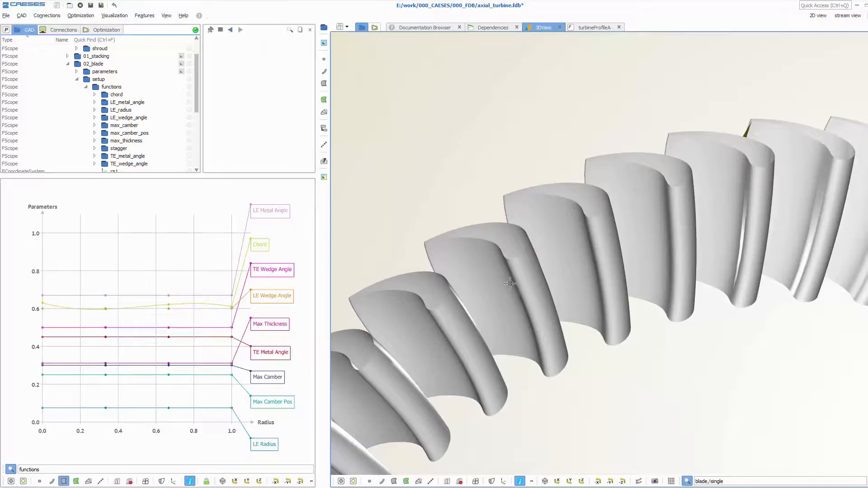
pyautogui.moveTo(463, 263); pyautogui.dragTo(457, 258)
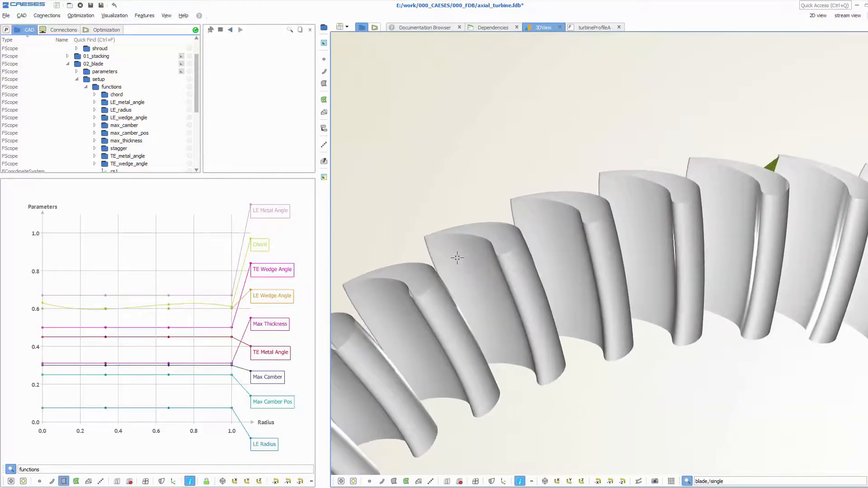
pyautogui.click(169, 304)
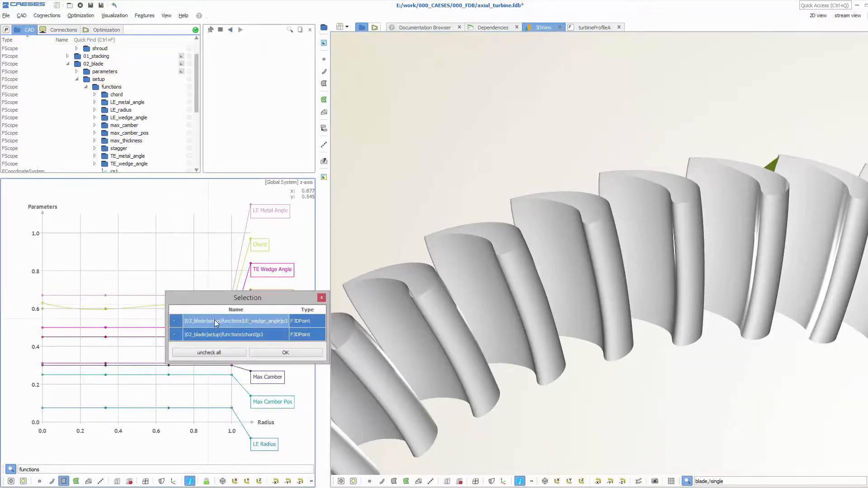
pyautogui.click(221, 334)
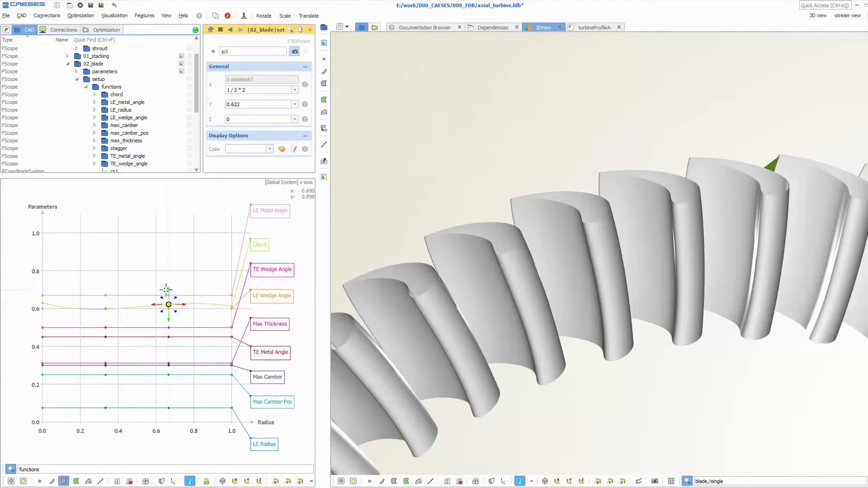
pyautogui.moveTo(166, 283); pyautogui.dragTo(166, 283)
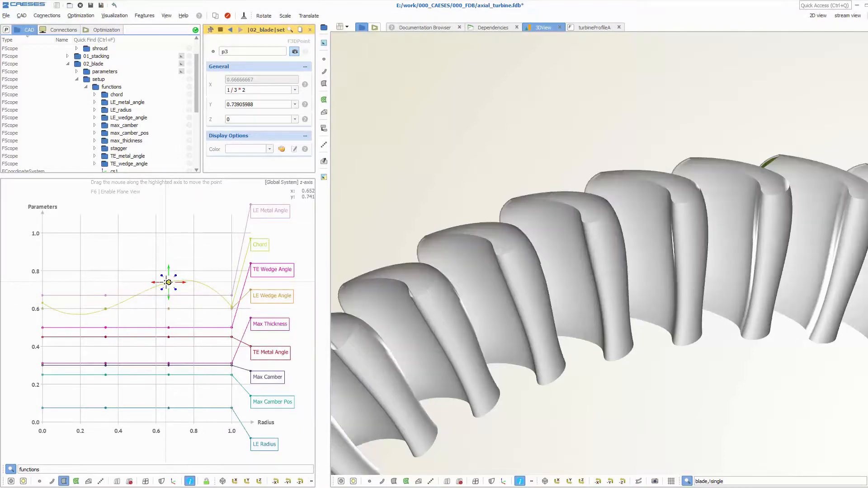
pyautogui.moveTo(168, 282); pyautogui.dragTo(168, 316)
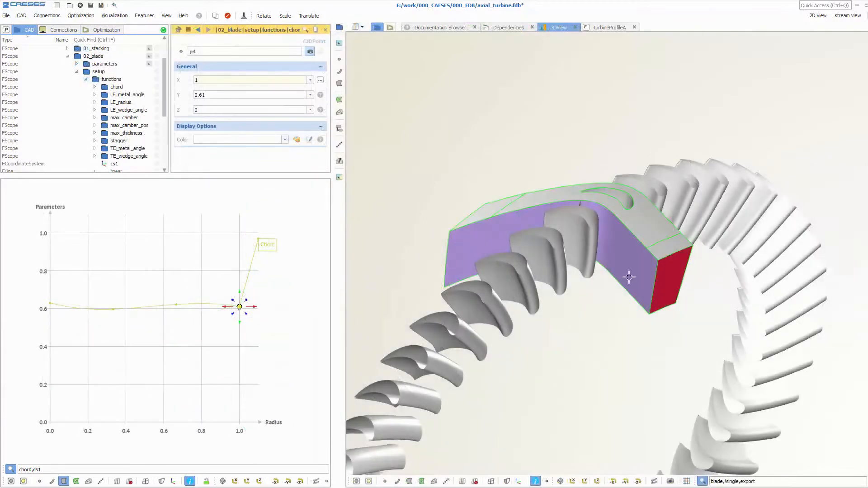
# - Set the Y value of the chord distribution's end point p4 to 0.7 and inspect the blade row
pyautogui.moveTo(629, 278); pyautogui.dragTo(629, 277)
pyautogui.scroll(5, 627, 183)
pyautogui.scroll(4, 661, 177)
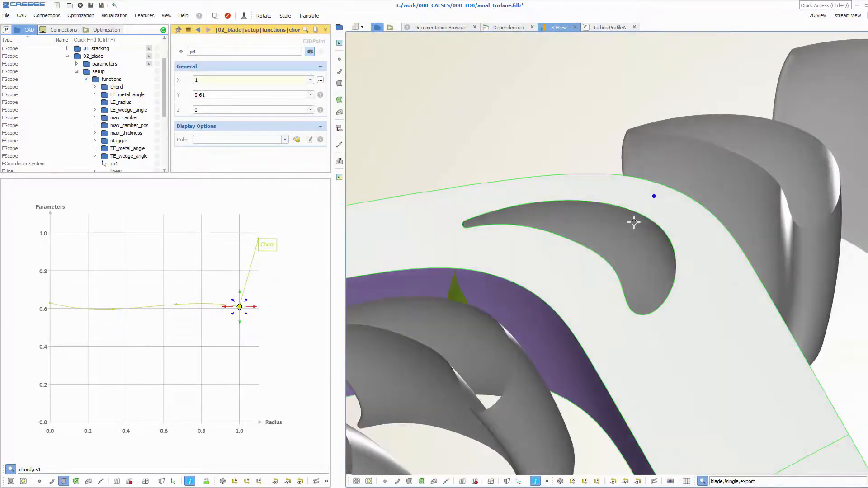
pyautogui.doubleClick(201, 95)
pyautogui.write('7')
pyautogui.press('Return')
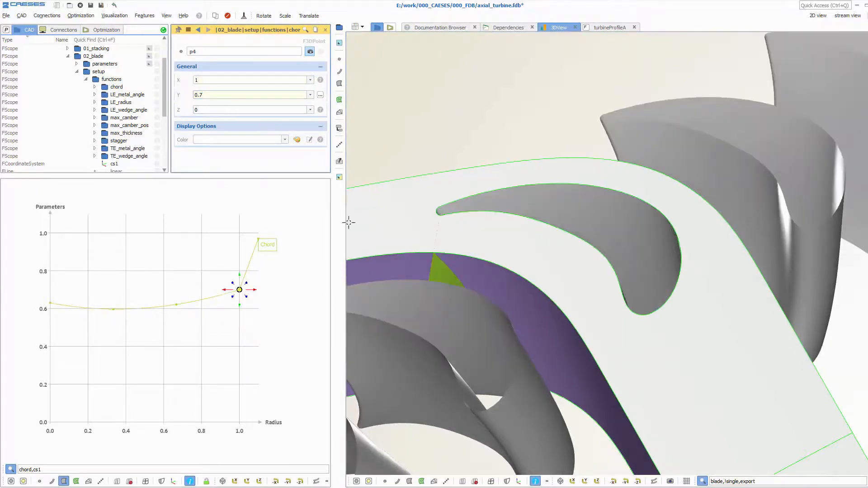
pyautogui.scroll(-10, 565, 310)
pyautogui.moveTo(565, 310); pyautogui.dragTo(579, 305)
pyautogui.moveTo(579, 305); pyautogui.dragTo(634, 225, button='middle')
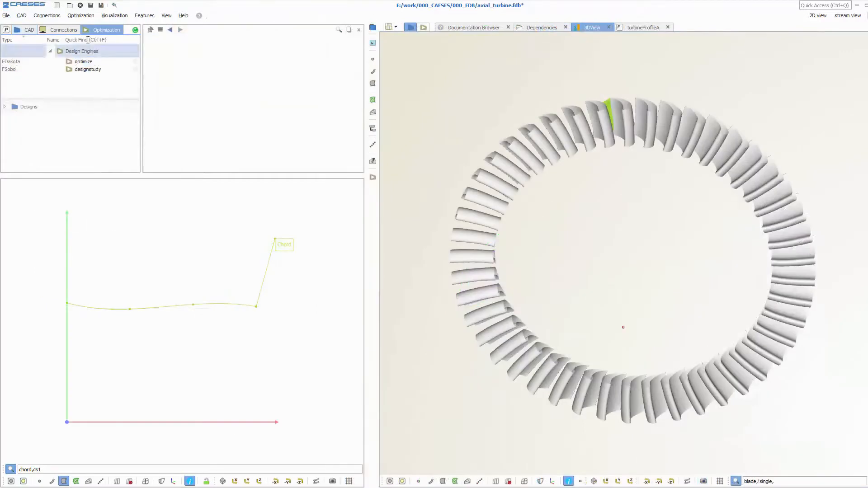
pyautogui.click(93, 17)
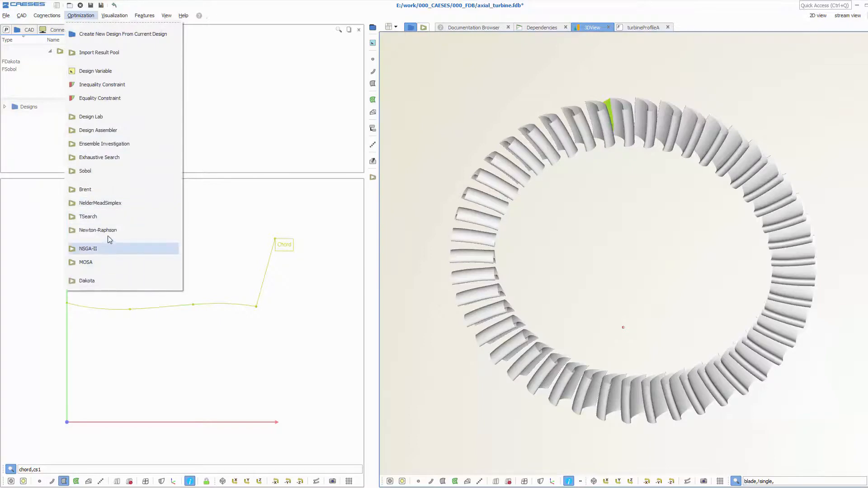
pyautogui.click(51, 148)
pyautogui.click(101, 61)
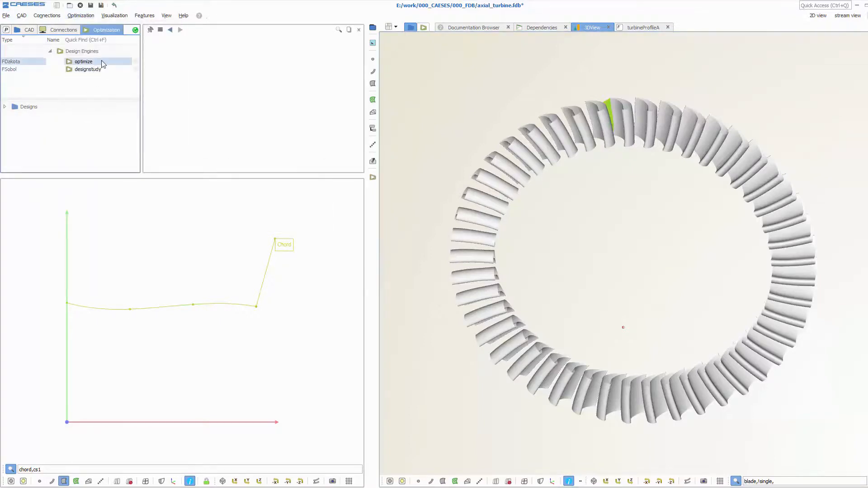
pyautogui.click(310, 81)
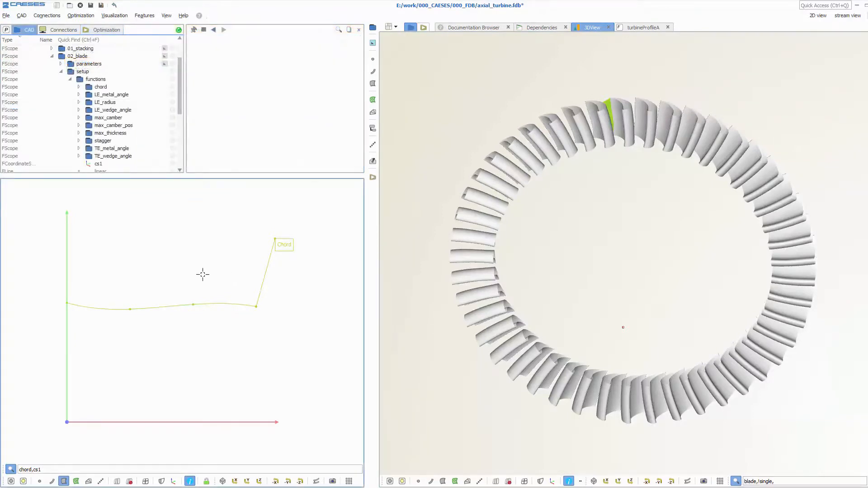
# - Create a design variable from the Y value of chord distribution point p3 and name it p3y
pyautogui.click(193, 305)
pyautogui.rightClick(232, 106)
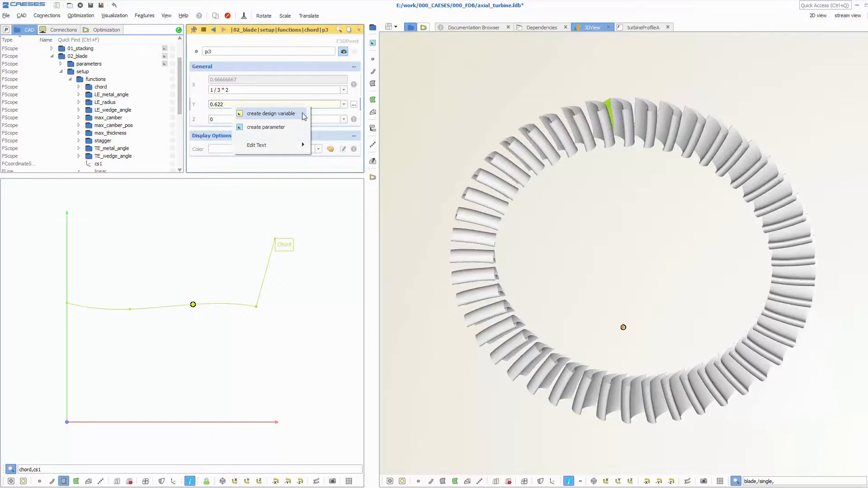
pyautogui.click(271, 114)
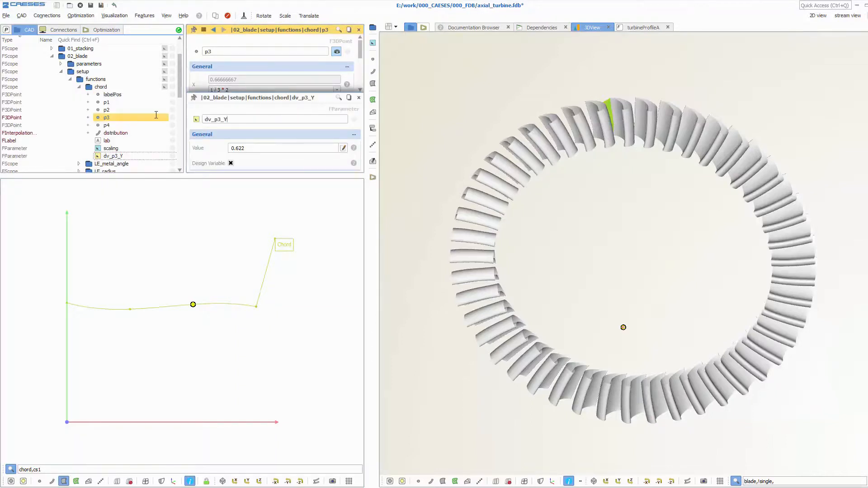
pyautogui.doubleClick(241, 119)
pyautogui.write('p3y')
pyautogui.press('Return')
# - Set the upper bound of the p3y design variable to 0.7
pyautogui.click(343, 148)
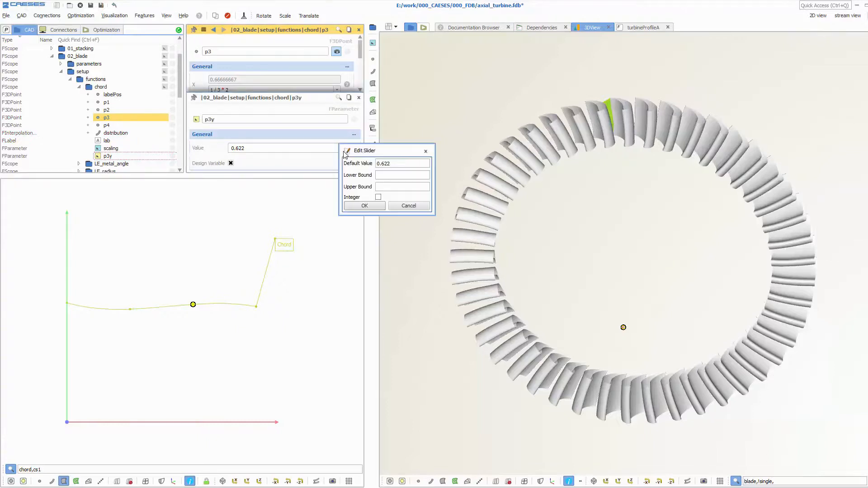
pyautogui.click(384, 187)
pyautogui.write('0.7')
pyautogui.press('Return')
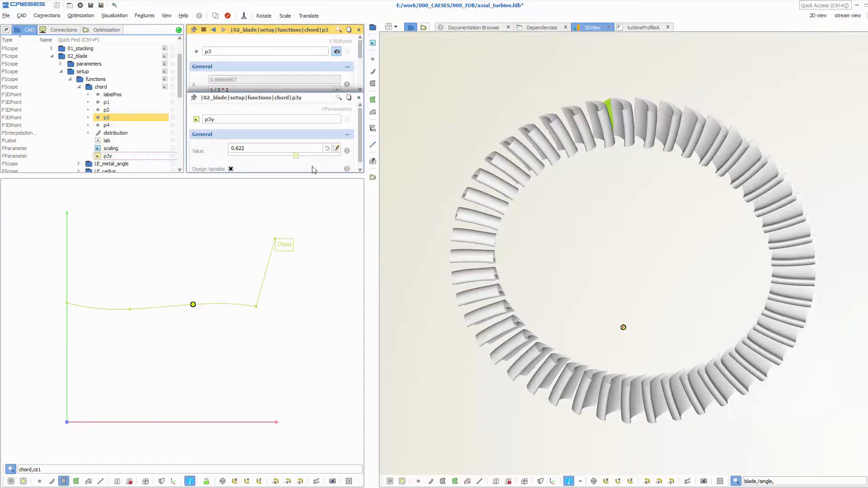
# - Raise the value of the p3y design variable slightly to about 0.626
pyautogui.moveTo(296, 157)
pyautogui.mouseDown()
pyautogui.moveTo(250, 156)
pyautogui.moveTo(298, 156)
pyautogui.mouseUp()
pyautogui.click(166, 48)
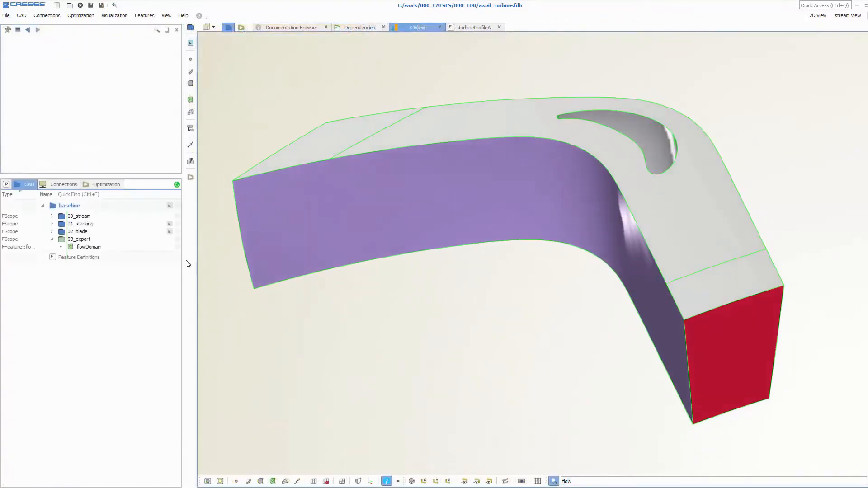
# - Open the settings of the 03_export scope and review the available export types
pyautogui.click(138, 239)
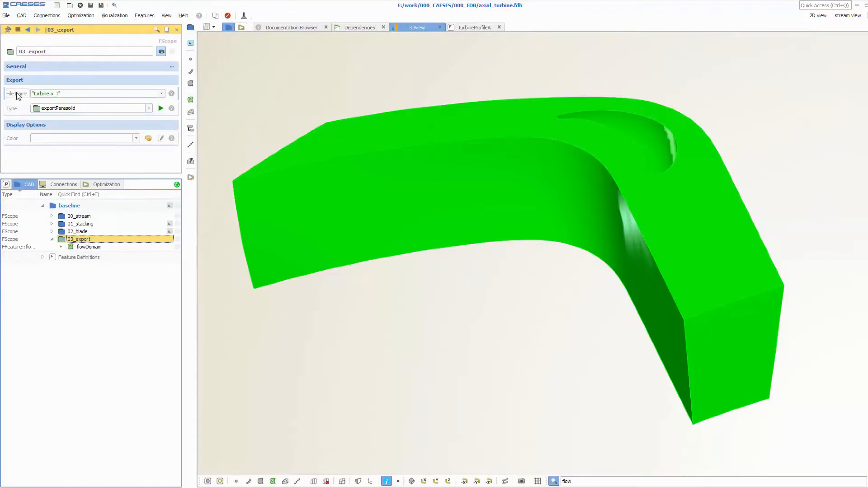
pyautogui.click(137, 108)
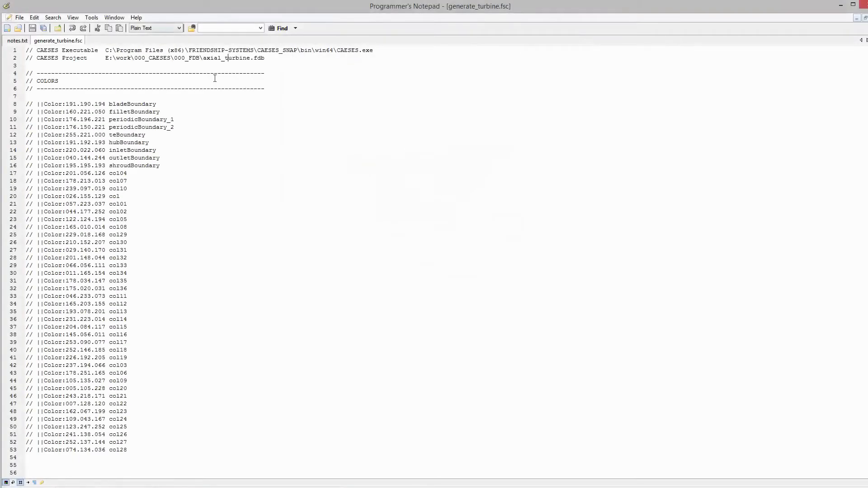
# - Examine the project path and the design variables section in generate_turbine.fsc in Programmer's Notepad
pyautogui.doubleClick(74, 58)
pyautogui.doubleClick(245, 58)
pyautogui.scroll(-7, 287, 251)
pyautogui.scroll(-6, 143, 246)
pyautogui.doubleClick(83, 204)
pyautogui.scroll(-20, 174, 330)
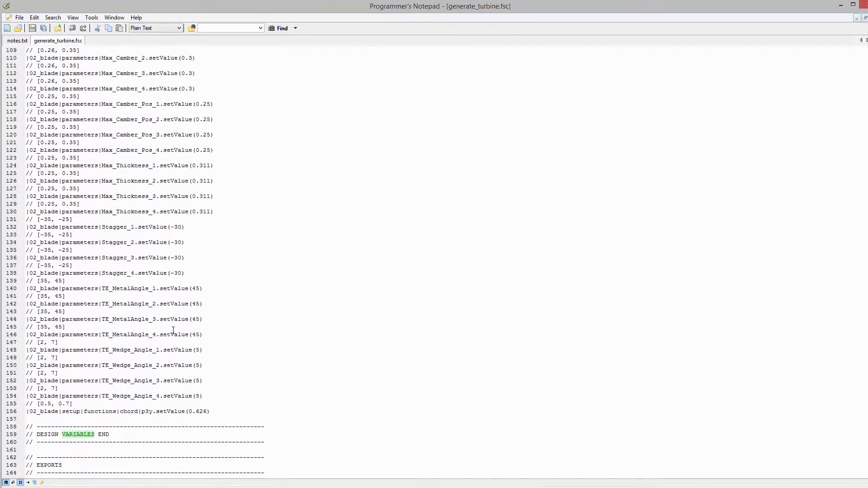
# - Inspect the export command of 03_export and the TE_Wedge_Angle_3 and Max_Thickness_4 values in the script
pyautogui.scroll(-4, 173, 331)
pyautogui.click(80, 415)
pyautogui.doubleClick(81, 412)
pyautogui.doubleClick(197, 297)
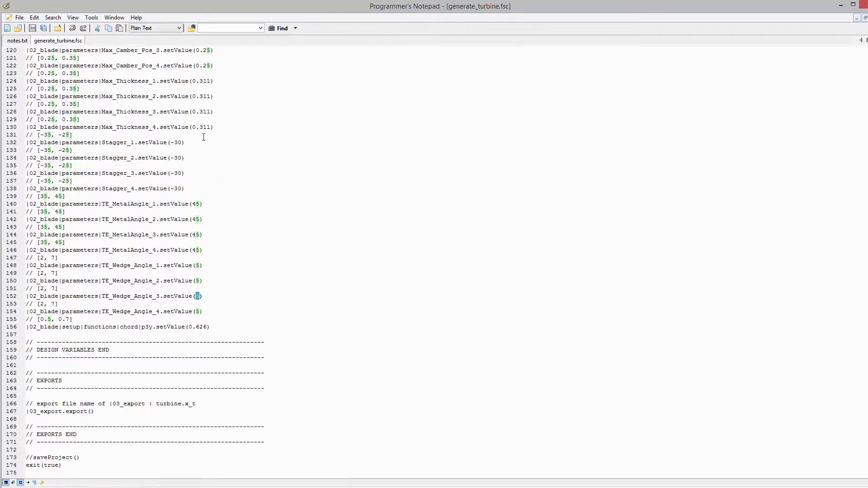
pyautogui.doubleClick(205, 128)
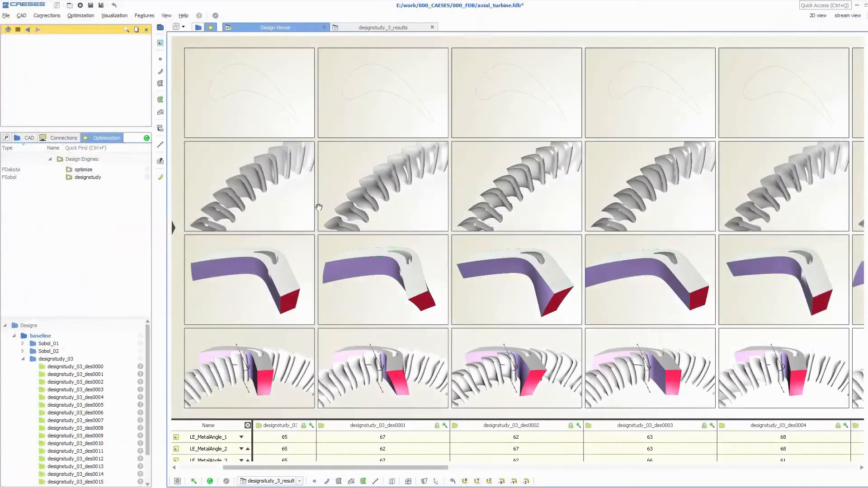
# - Browse the designstudy_03 variants in the Design Viewer and look closely at the blade section in the combined blade-row and flow-domain views
pyautogui.moveTo(304, 208); pyautogui.dragTo(425, 261)
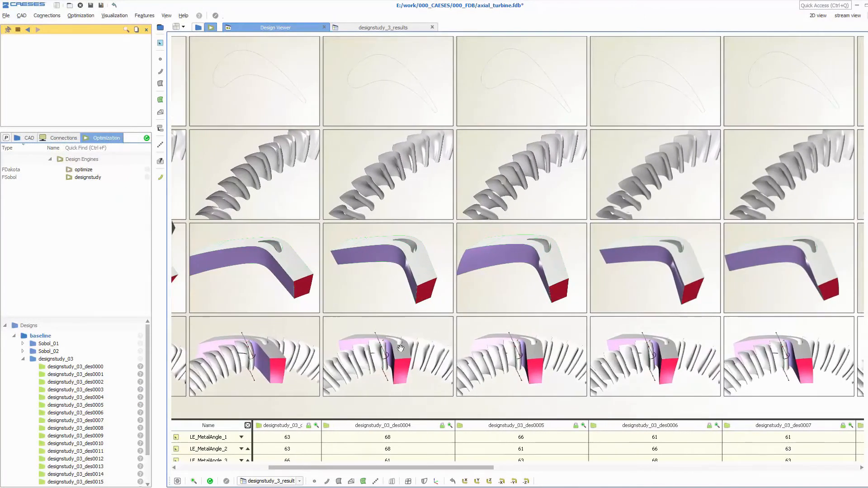
pyautogui.scroll(3, 397, 354)
pyautogui.moveTo(394, 349)
pyautogui.mouseDown()
pyautogui.moveTo(409, 319)
pyautogui.moveTo(398, 330)
pyautogui.moveTo(394, 389)
pyautogui.moveTo(401, 351)
pyautogui.moveTo(412, 354)
pyautogui.mouseUp()
pyautogui.scroll(3, 395, 390)
pyautogui.scroll(3, 395, 390)
pyautogui.scroll(-5, 414, 352)
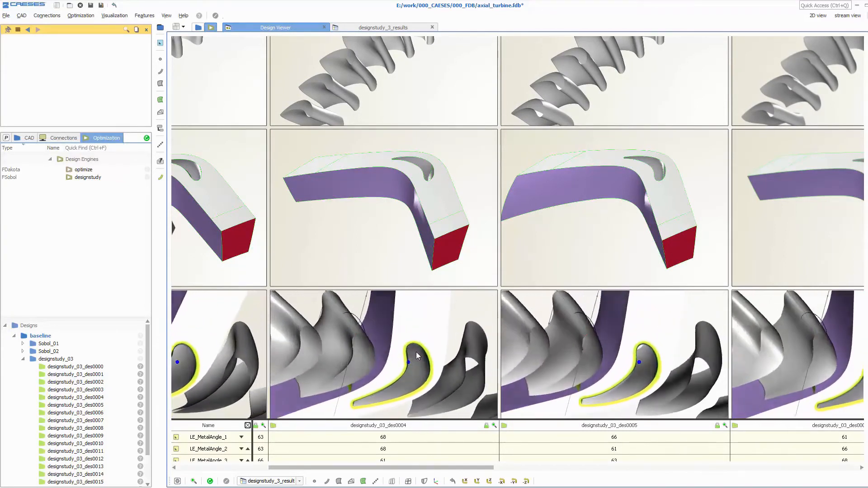
pyautogui.scroll(-1, 416, 358)
# - Compare the blade and flow-domain geometry of neighbouring design variants from different viewing angles
pyautogui.moveTo(416, 358); pyautogui.dragTo(413, 387)
pyautogui.moveTo(422, 164); pyautogui.dragTo(426, 278)
pyautogui.moveTo(398, 138); pyautogui.dragTo(347, 283)
pyautogui.moveTo(738, 272); pyautogui.dragTo(642, 267)
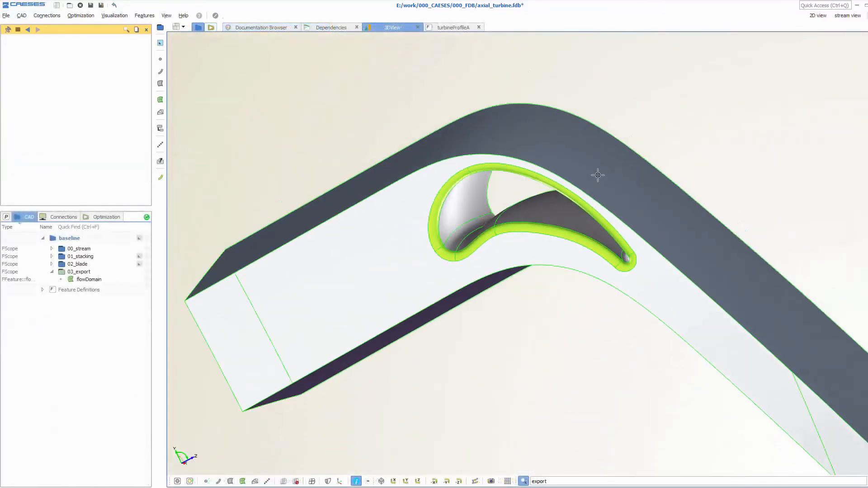
# - Examine the exported flow domain with its blade cutout and fillet from several sides in the 3D view
pyautogui.scroll(-4, 598, 175)
pyautogui.moveTo(615, 197); pyautogui.dragTo(666, 260)
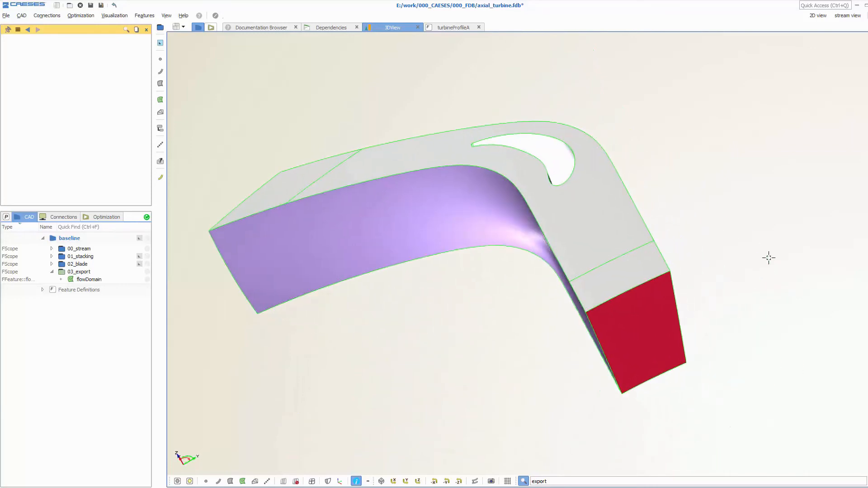